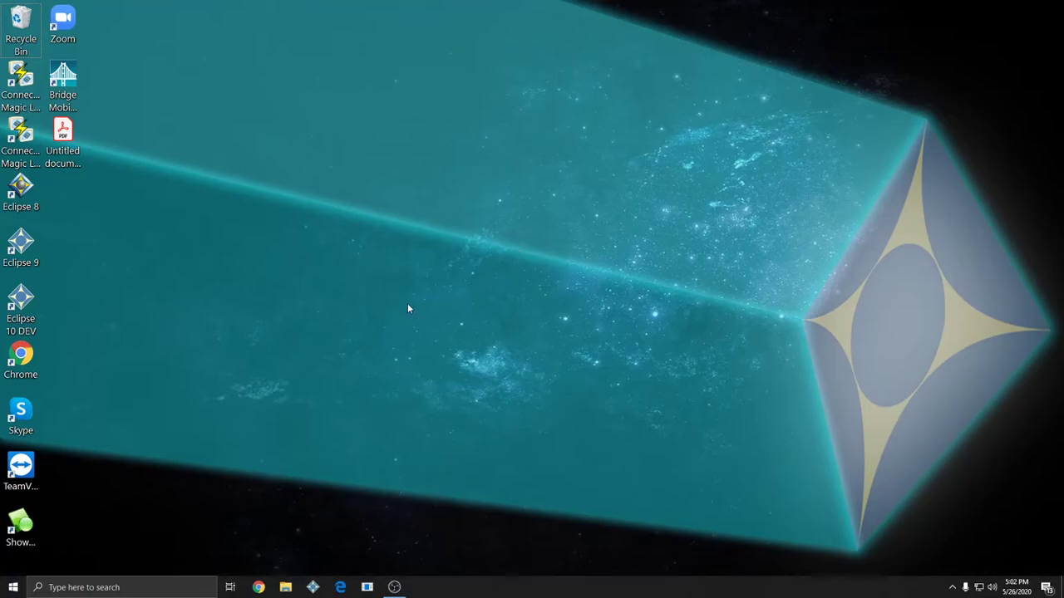
# Open Untitled document.pdf from the desktop and capture the whole signature with Snipping Tool
pyautogui.click(71, 142)
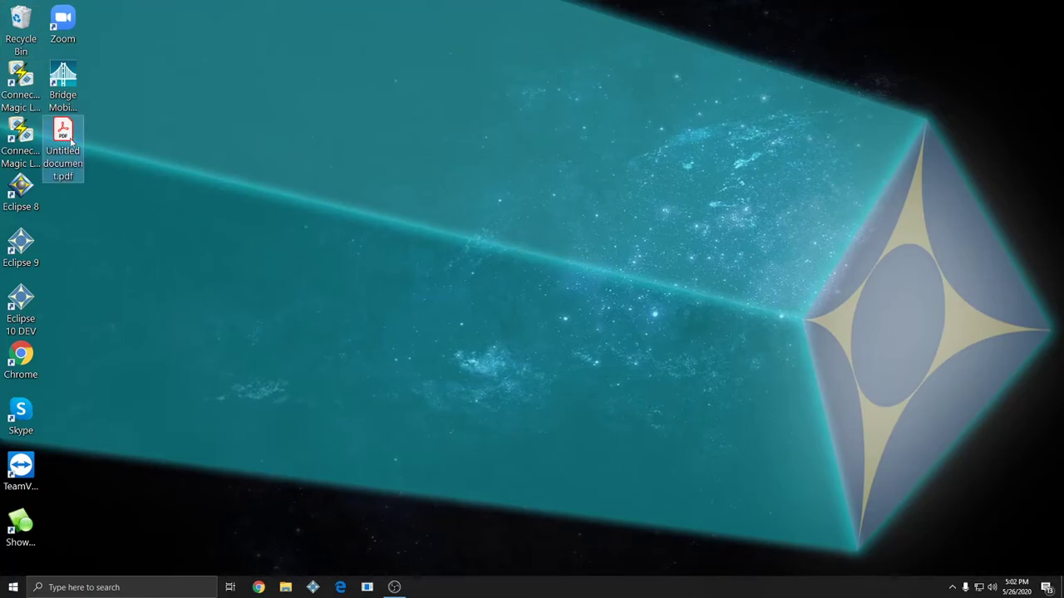
pyautogui.doubleClick(72, 142)
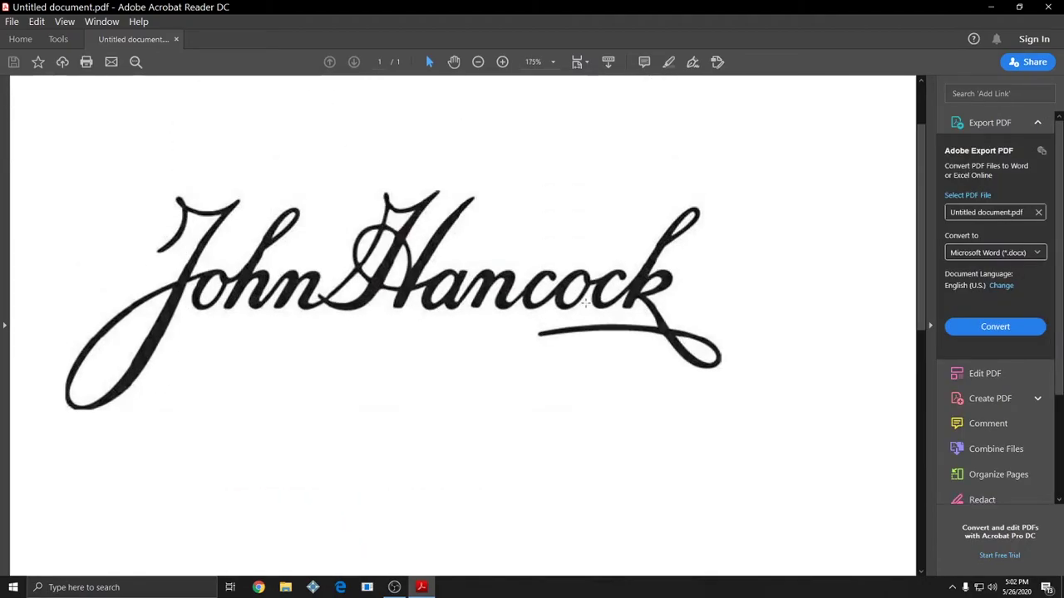
pyautogui.press('super')
pyautogui.write('snip')
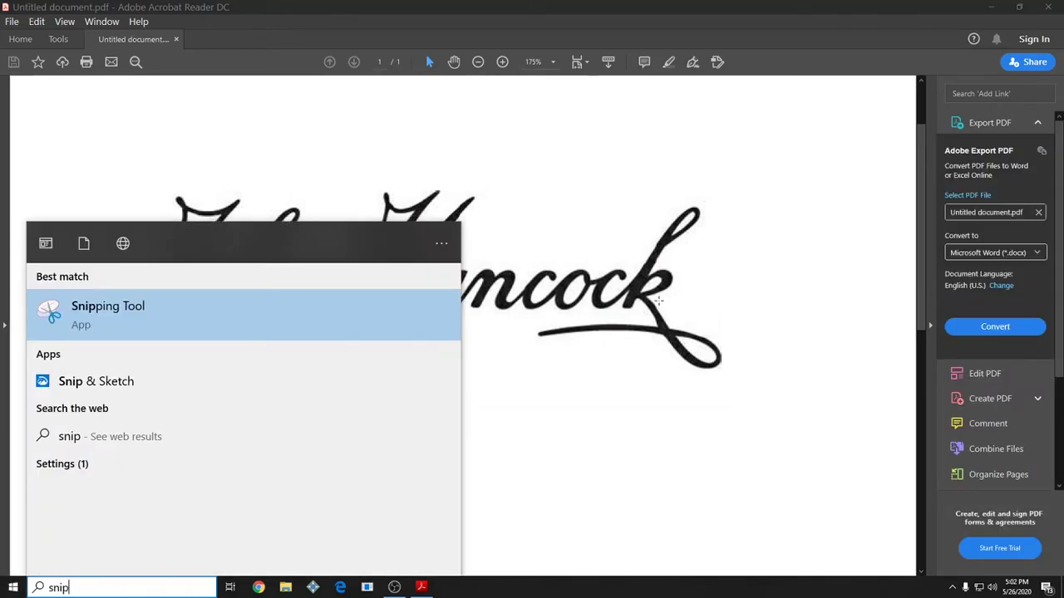
pyautogui.click(88, 314)
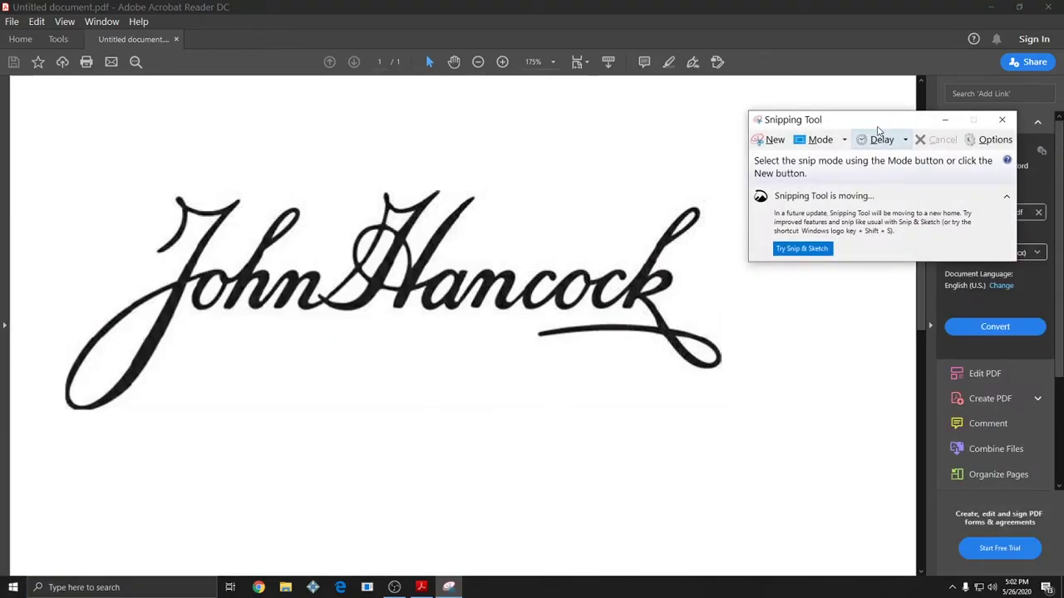
pyautogui.click(770, 142)
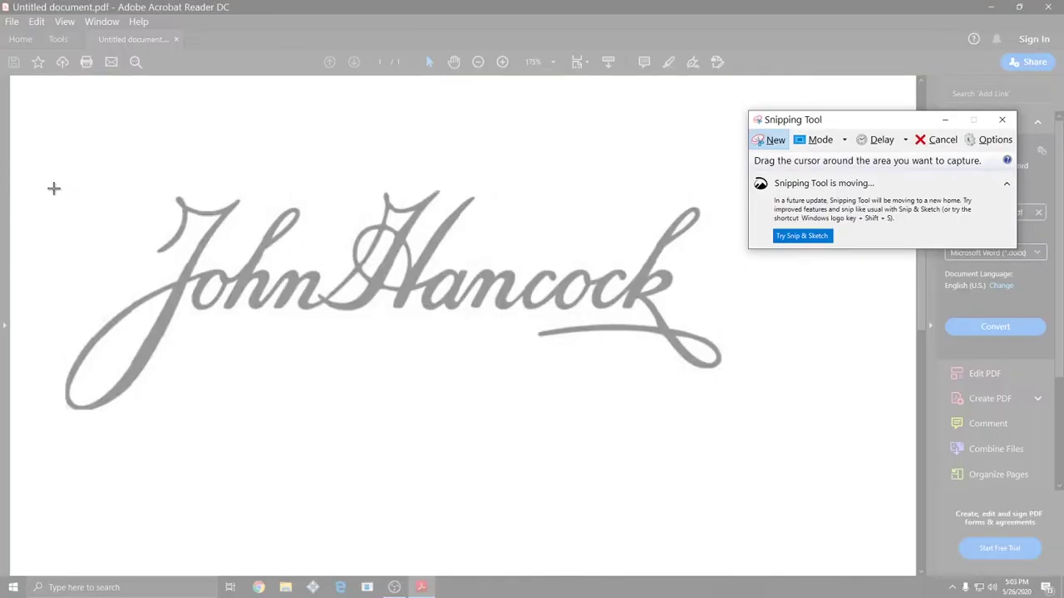
pyautogui.moveTo(33, 162)
pyautogui.mouseDown()
pyautogui.moveTo(47, 214)
pyautogui.moveTo(384, 410)
pyautogui.moveTo(723, 412)
pyautogui.mouseUp()
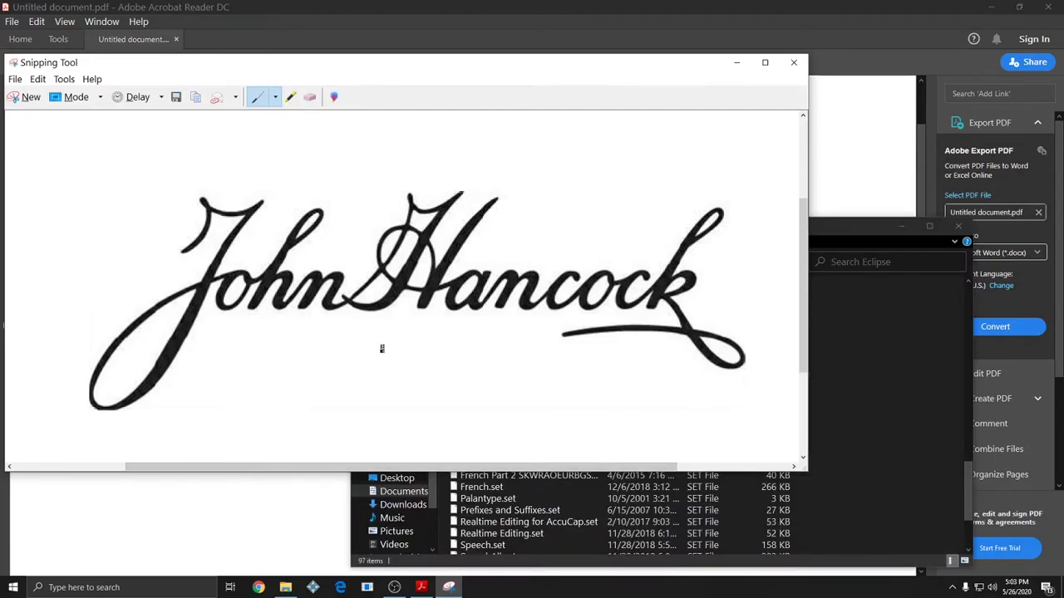
# Save the signature snip as a PNG named Signature in the Documents\Eclipse folder
pyautogui.rightClick(302, 282)
pyautogui.click(348, 325)
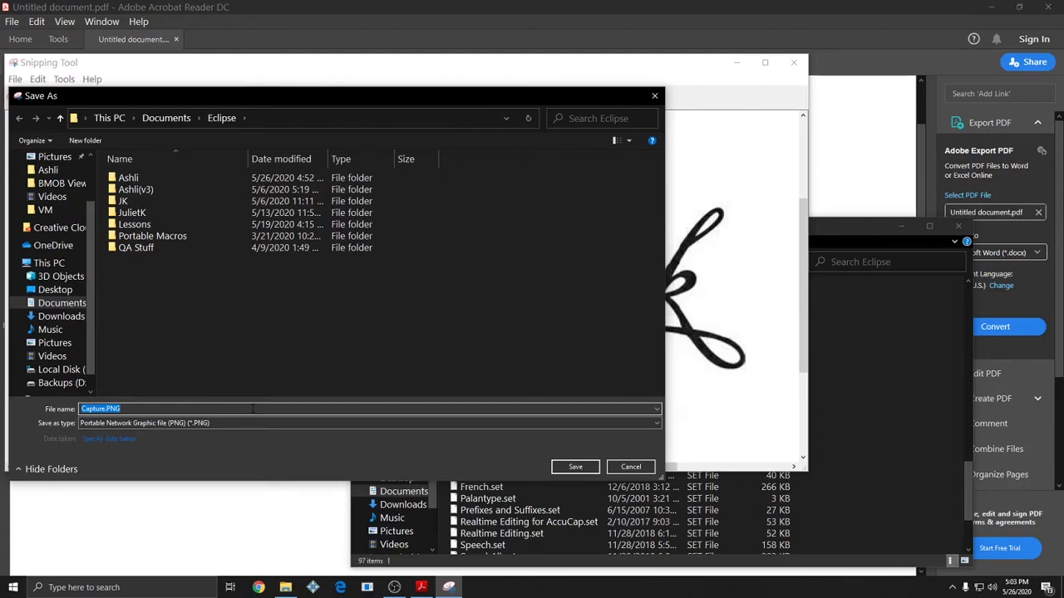
pyautogui.write('Signature')
pyautogui.press('Return')
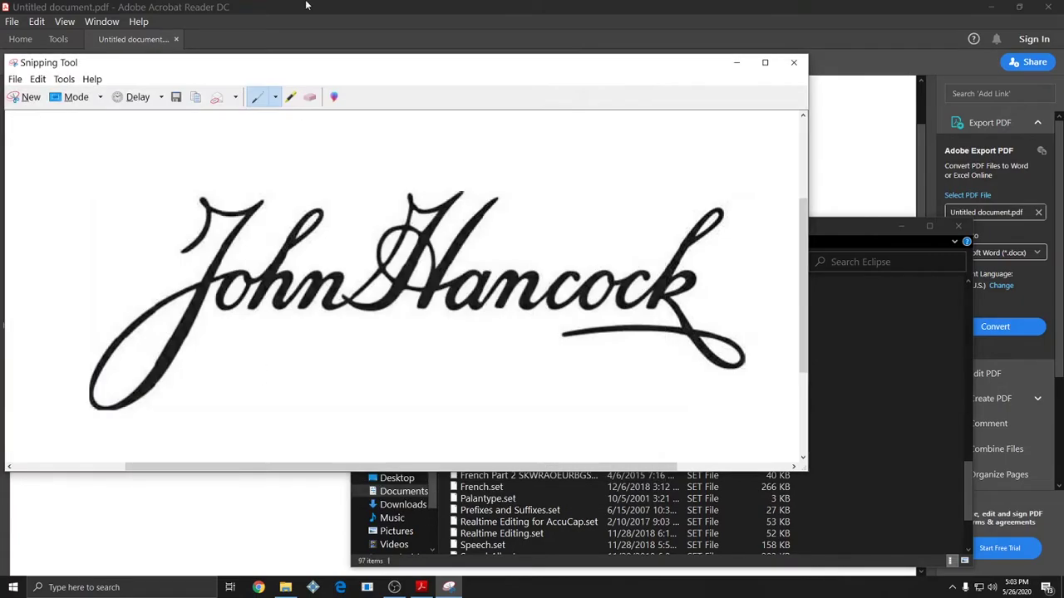
# Close Snipping Tool, the PDF document and the Eclipse folder window
pyautogui.click(793, 62)
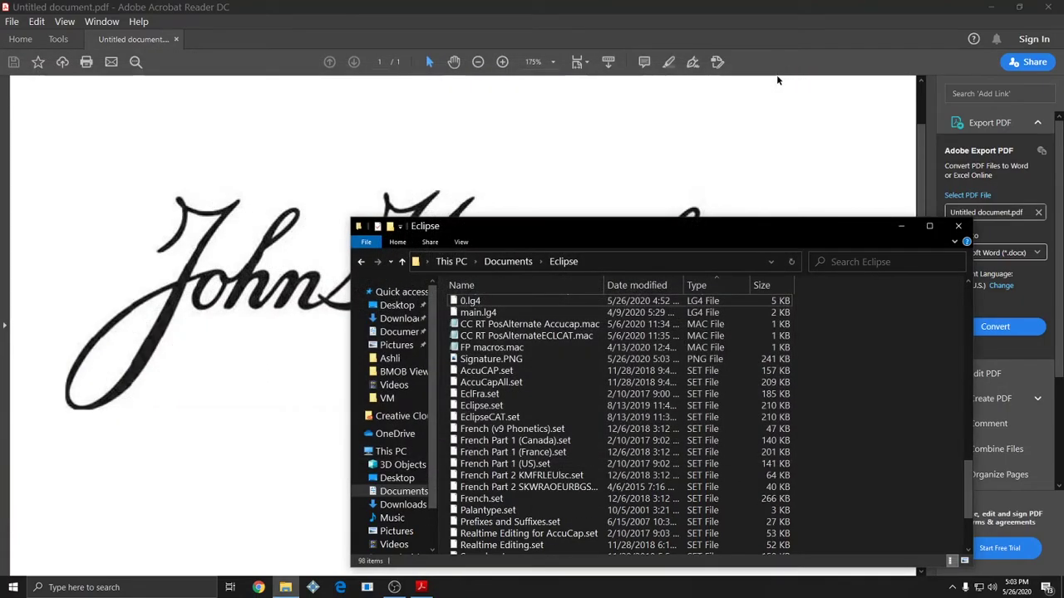
pyautogui.click(1048, 7)
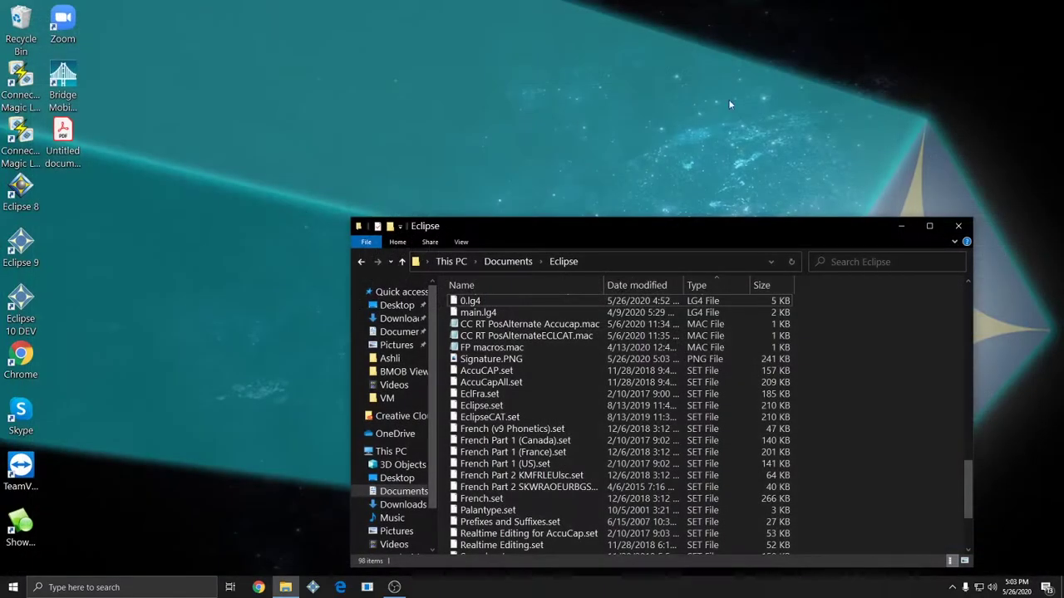
pyautogui.click(960, 226)
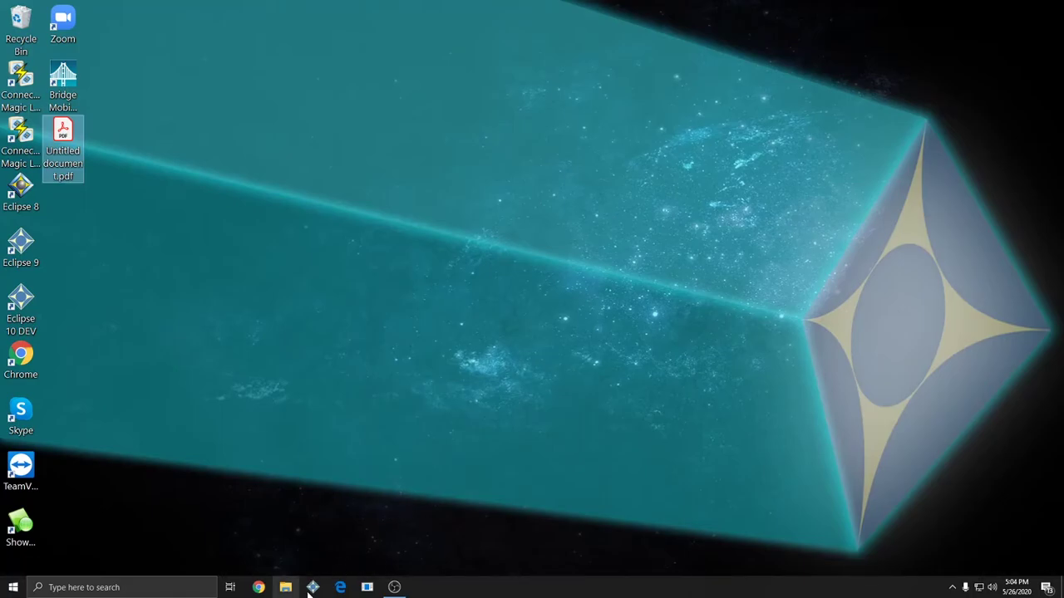
# Launch Eclipse 9 and load the existing user profile
pyautogui.click(313, 588)
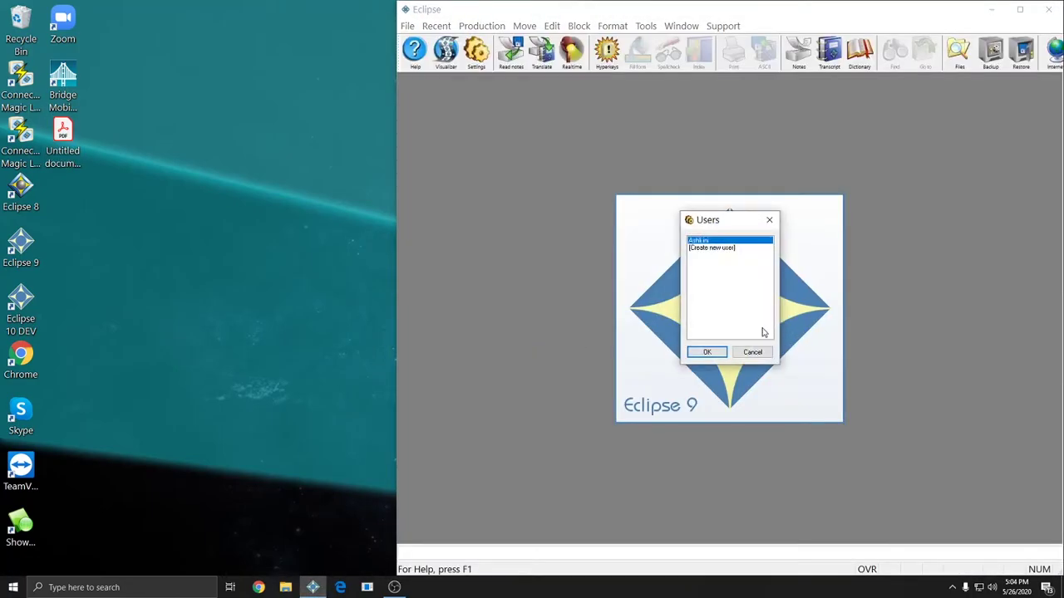
pyautogui.click(704, 352)
pyautogui.press('alt')
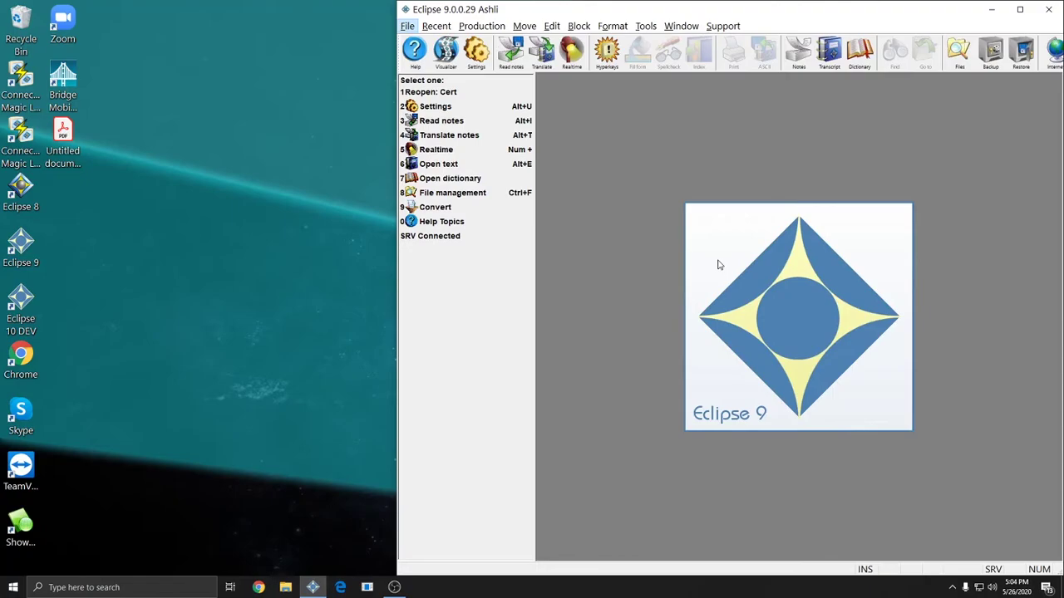
# Open the certification page Cert.ecl from the Blocks folder
pyautogui.hotkey('alt', 'e')
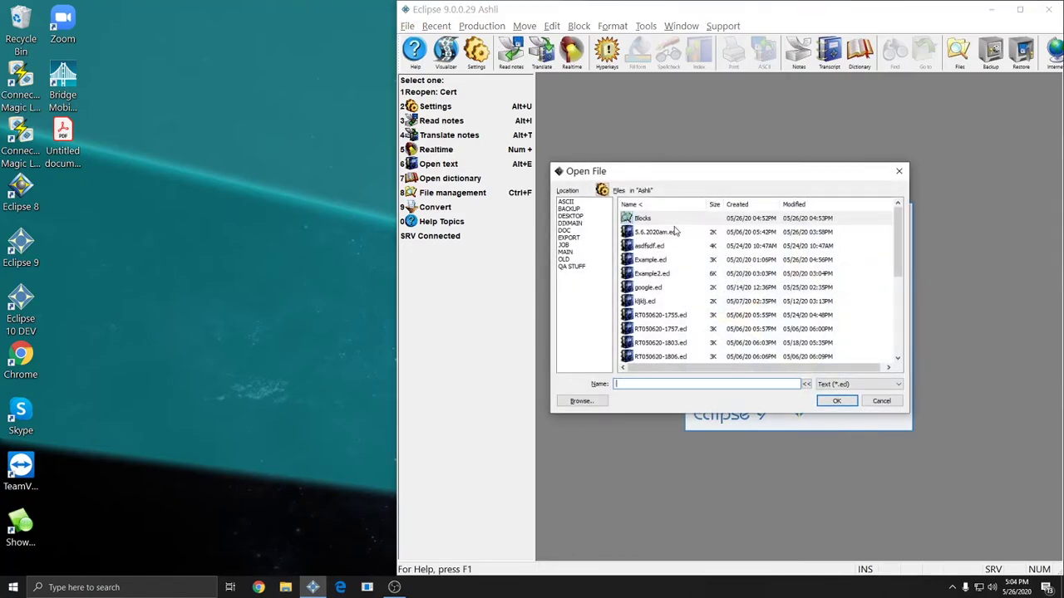
pyautogui.doubleClick(643, 219)
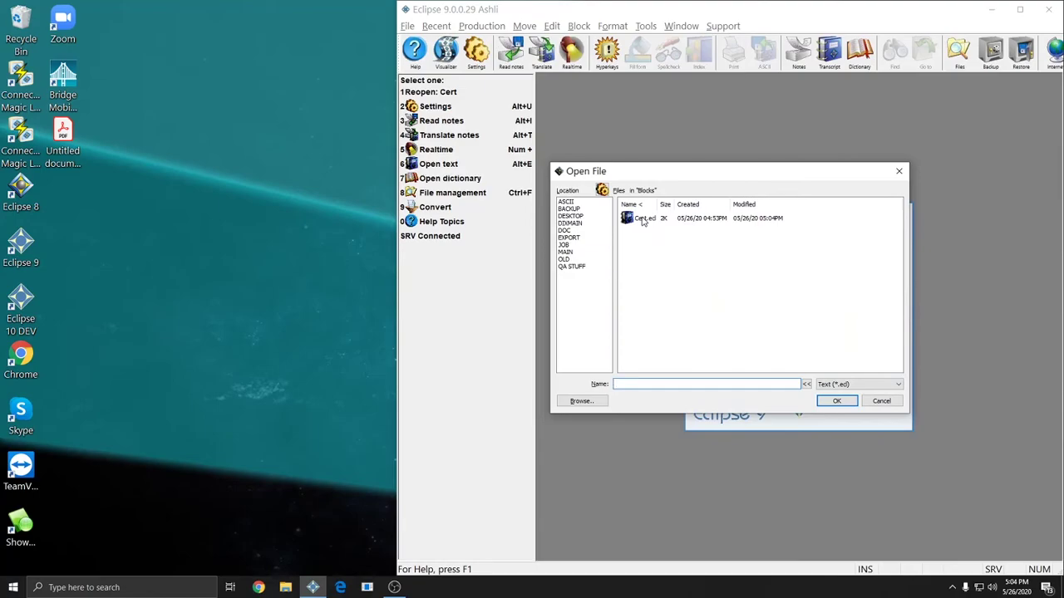
pyautogui.doubleClick(643, 218)
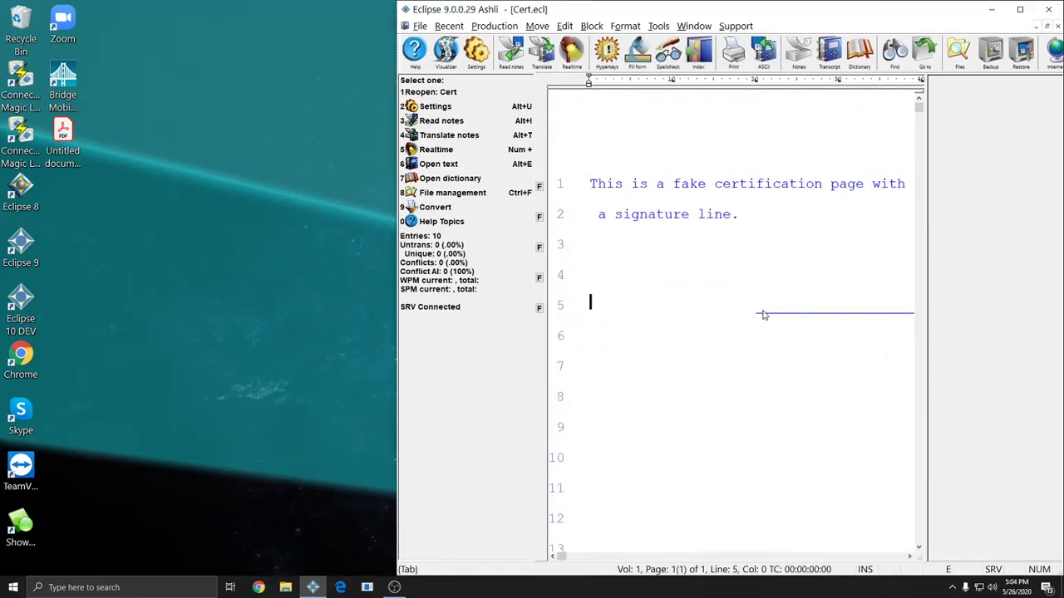
# Place the cursor at the start of the signature line and insert a Graphic print command there
pyautogui.click(763, 315)
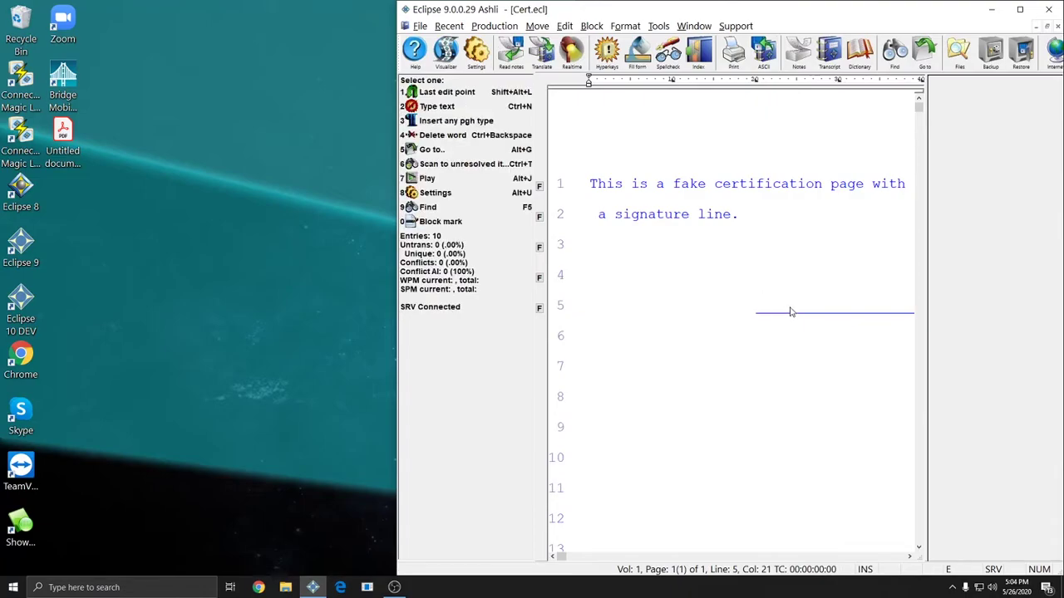
pyautogui.hotkey('ctrl', 'shift', 'p')
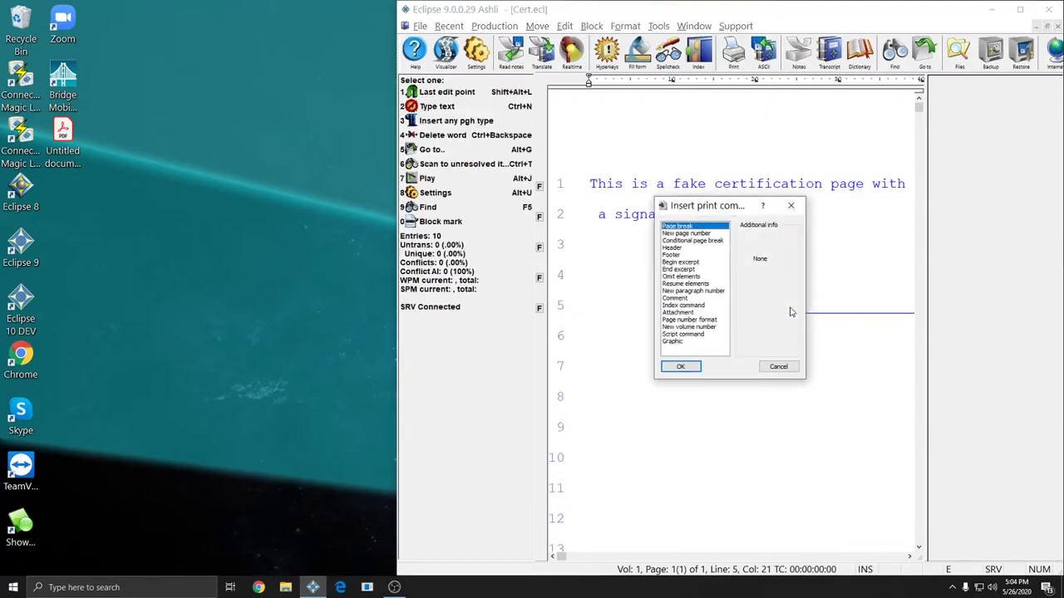
pyautogui.click(696, 341)
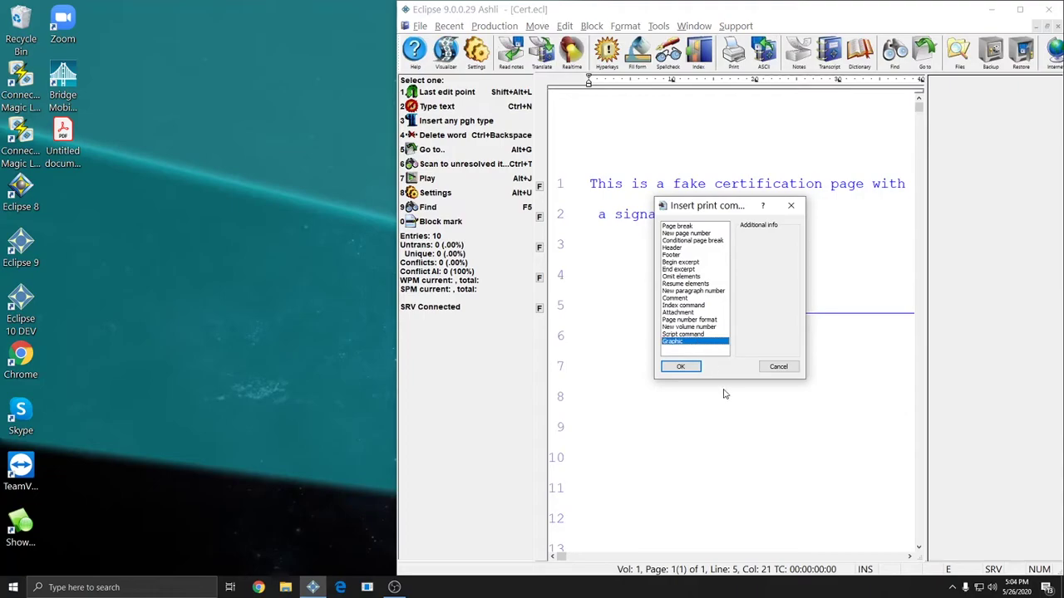
pyautogui.click(681, 367)
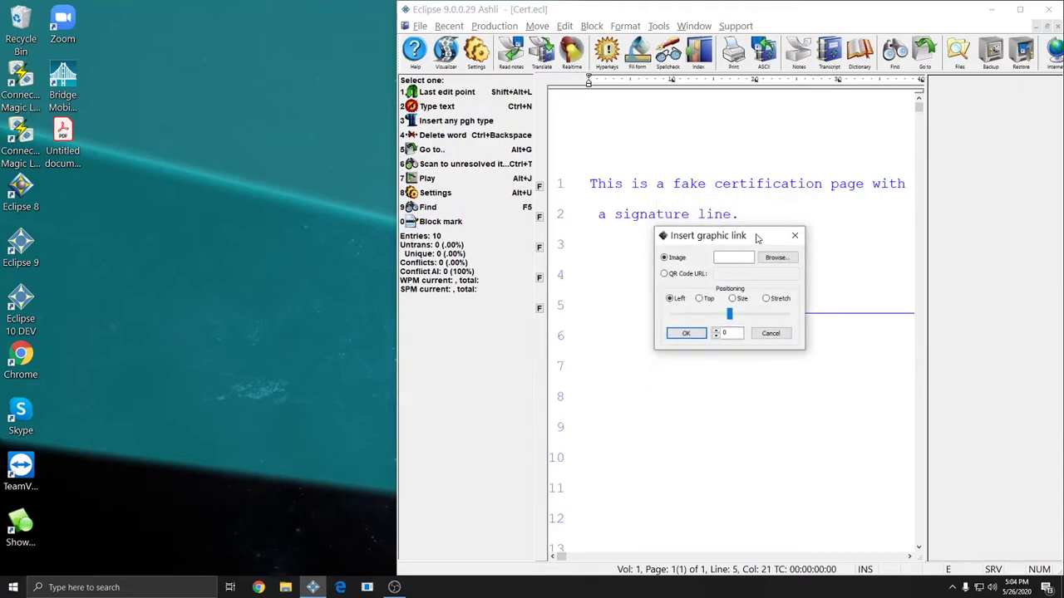
# Move the graphic link dialog clear of the signature line and choose Signature.png from the Eclipse folder as the image
pyautogui.moveTo(756, 236); pyautogui.dragTo(812, 379)
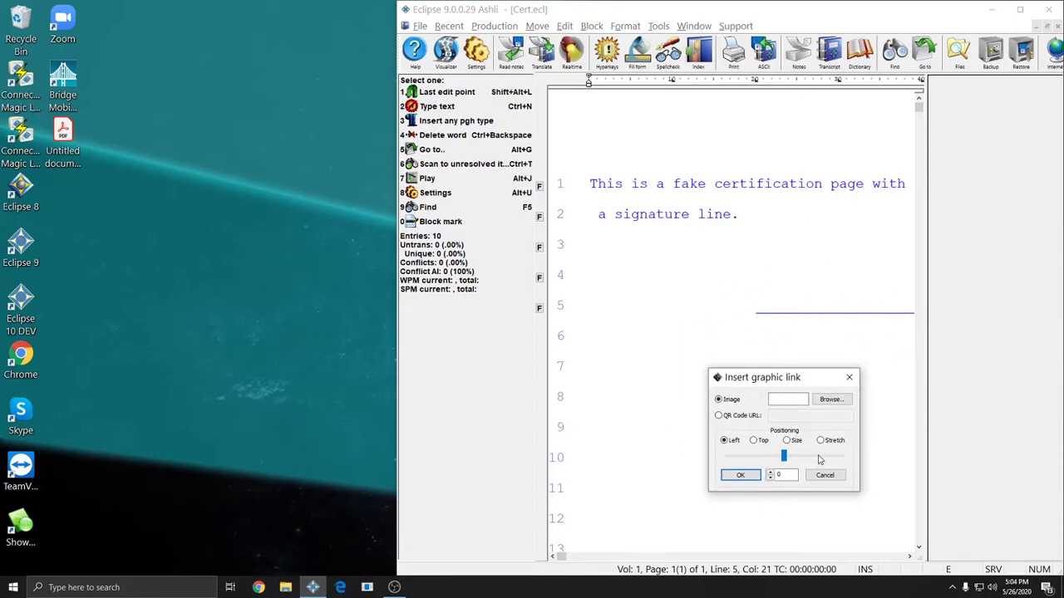
pyautogui.click(831, 401)
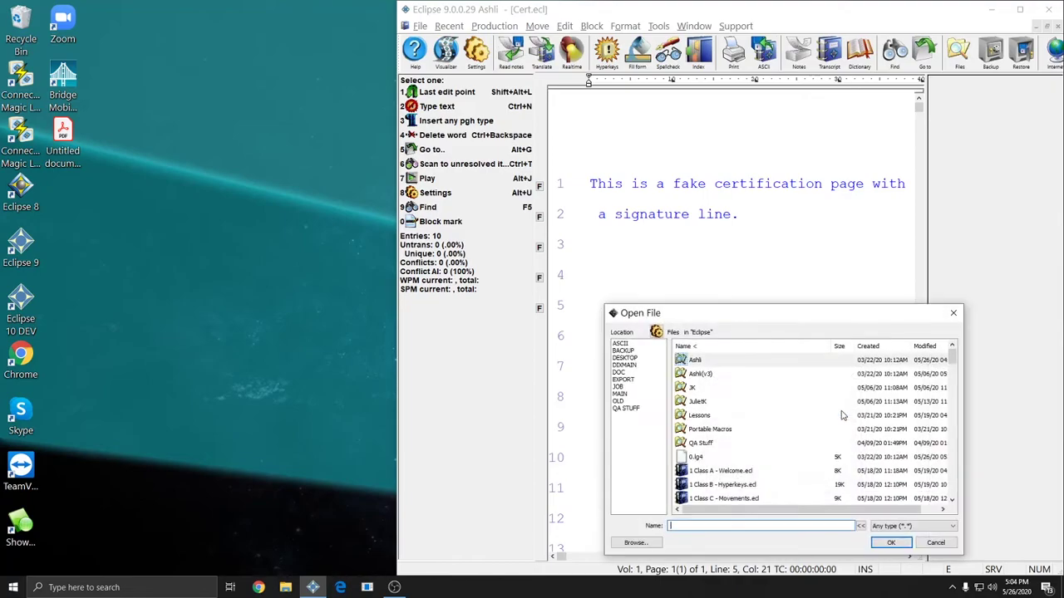
pyautogui.moveTo(779, 322); pyautogui.dragTo(766, 307)
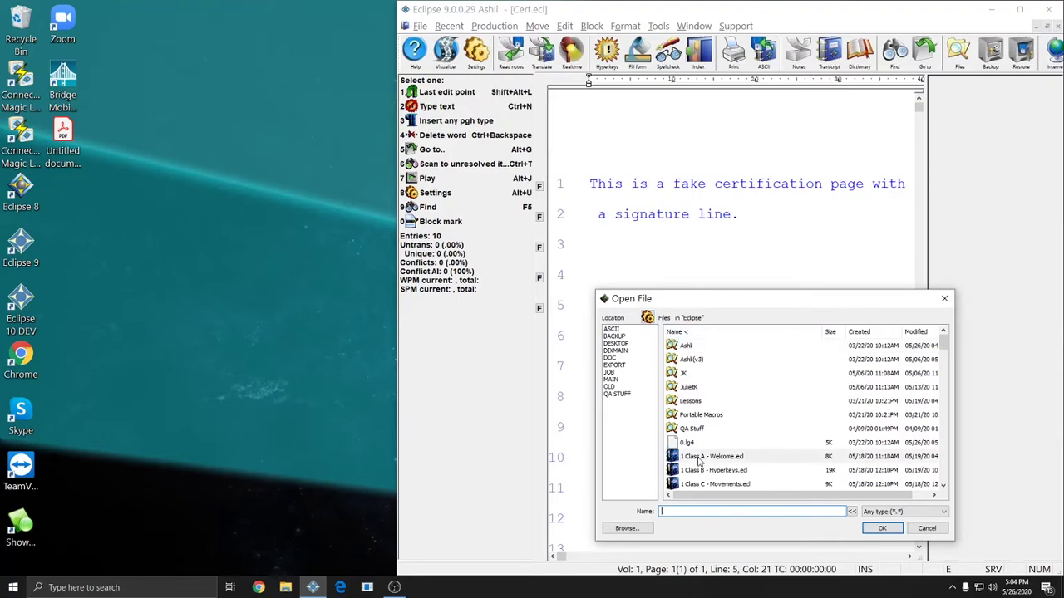
pyautogui.write('s')
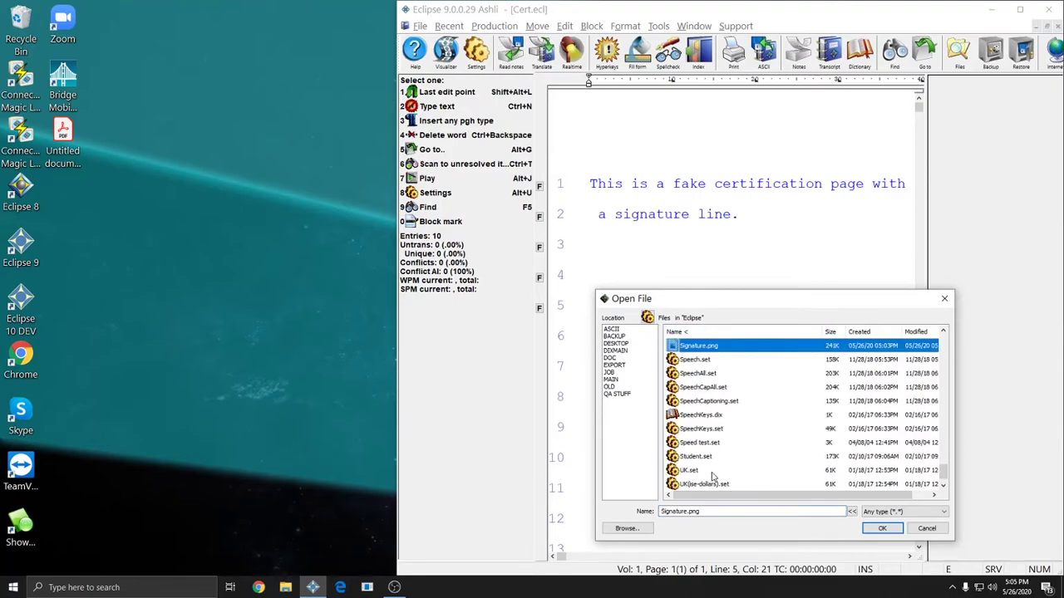
pyautogui.doubleClick(690, 350)
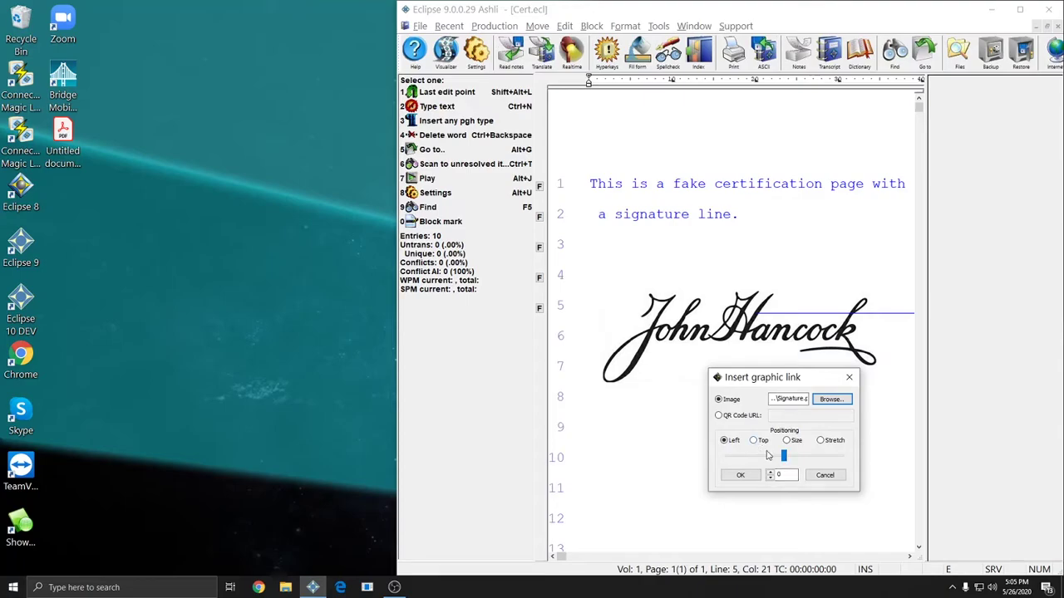
# Fit the signature image onto the signature line with left position 2541, top position -141 and size 3106, and accept the graphic
pyautogui.moveTo(783, 456)
pyautogui.mouseDown()
pyautogui.moveTo(803, 456)
pyautogui.moveTo(756, 453)
pyautogui.moveTo(793, 458)
pyautogui.mouseUp()
pyautogui.click(789, 441)
pyautogui.click(821, 441)
pyautogui.click(724, 441)
pyautogui.click(786, 441)
pyautogui.click(733, 440)
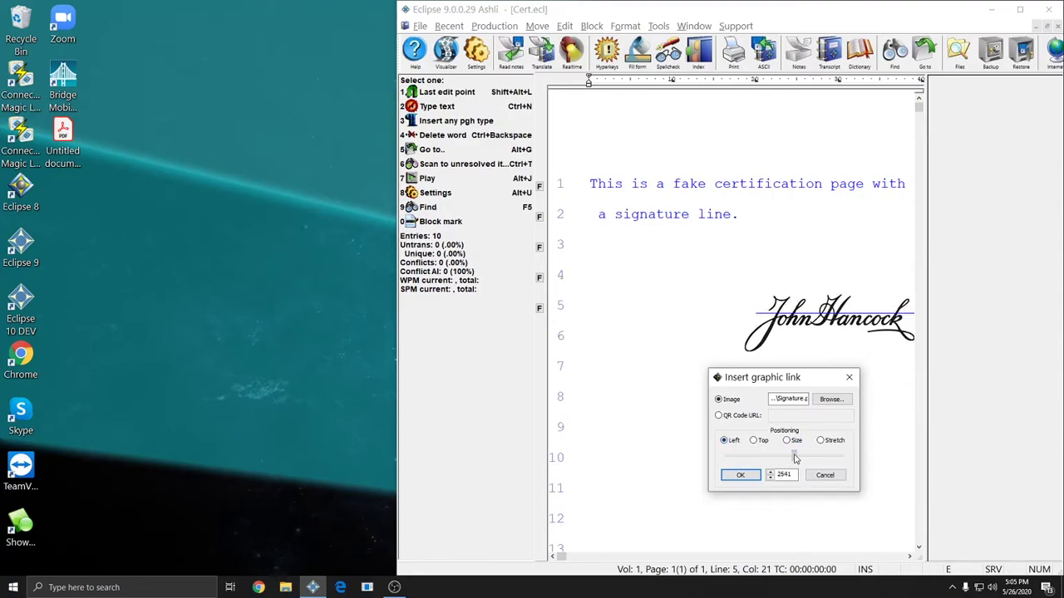
pyautogui.click(753, 440)
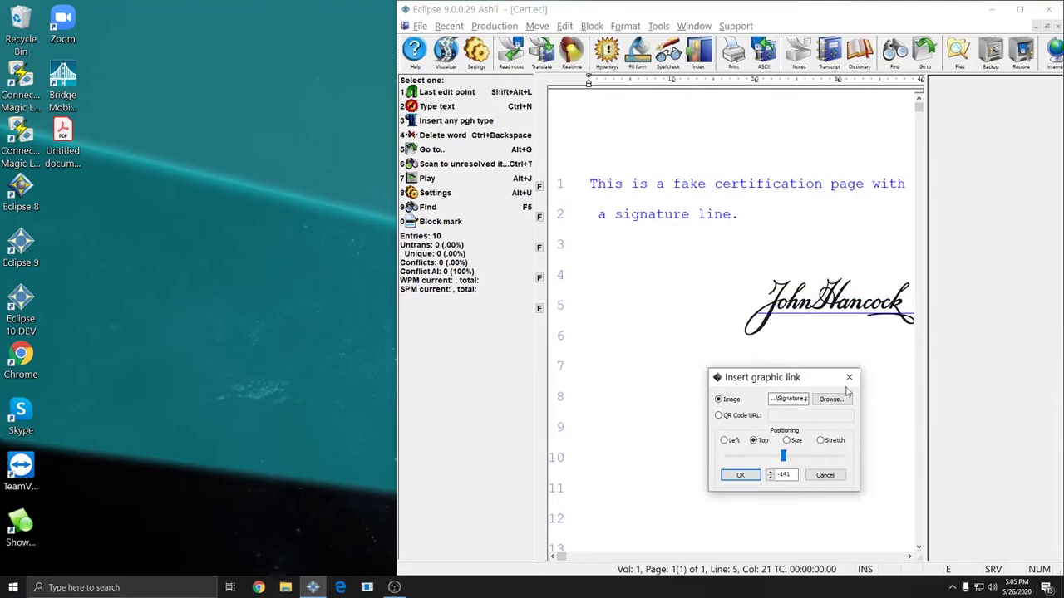
pyautogui.click(732, 474)
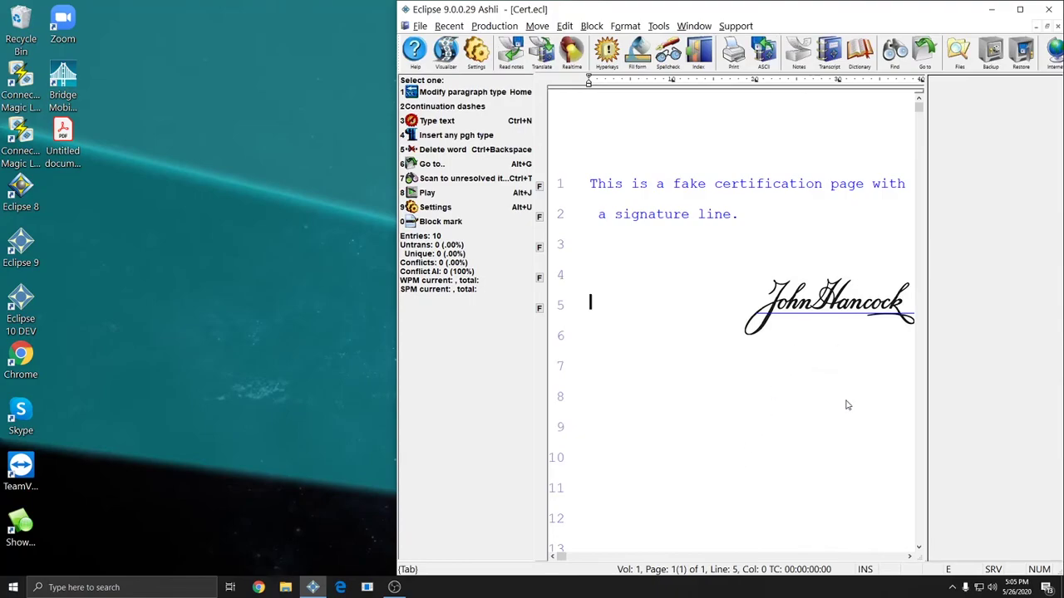
# Move the cursor from the text down through the graphic command line to inspect its image path and positioning values
pyautogui.click(666, 215)
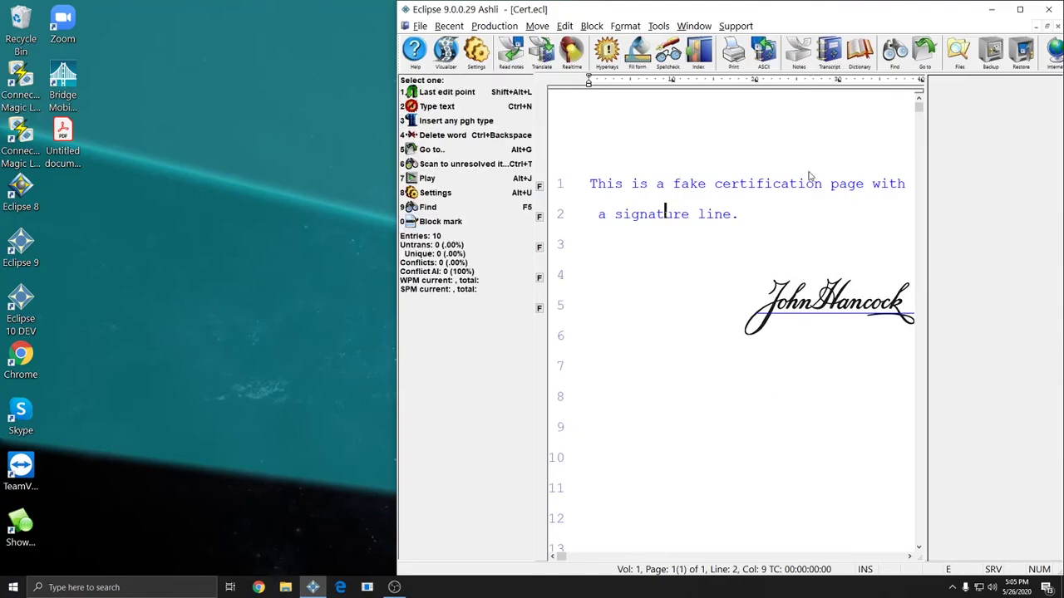
pyautogui.press('Down')
pyautogui.press('Down')
pyautogui.press('Down')
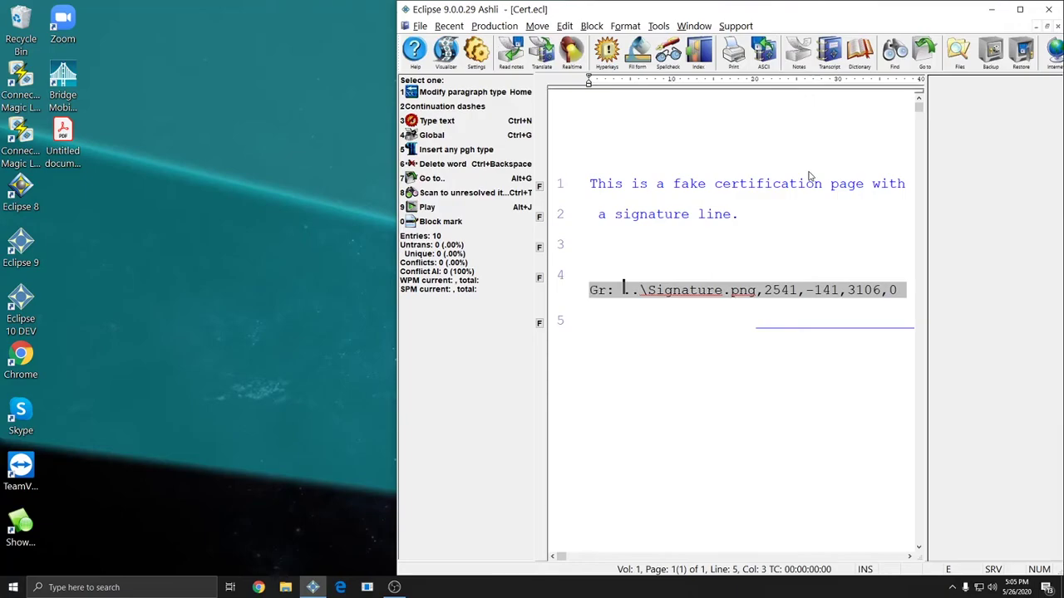
pyautogui.press('End')
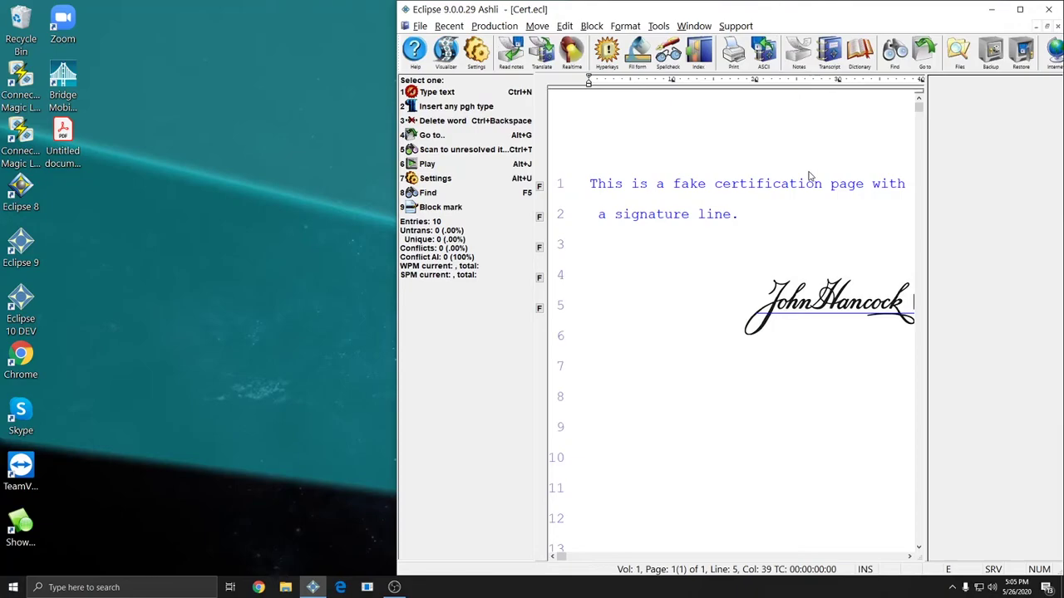
# Close the certification page and open google.ecl from the user's folder
pyautogui.hotkey('ctrl', 'F4')
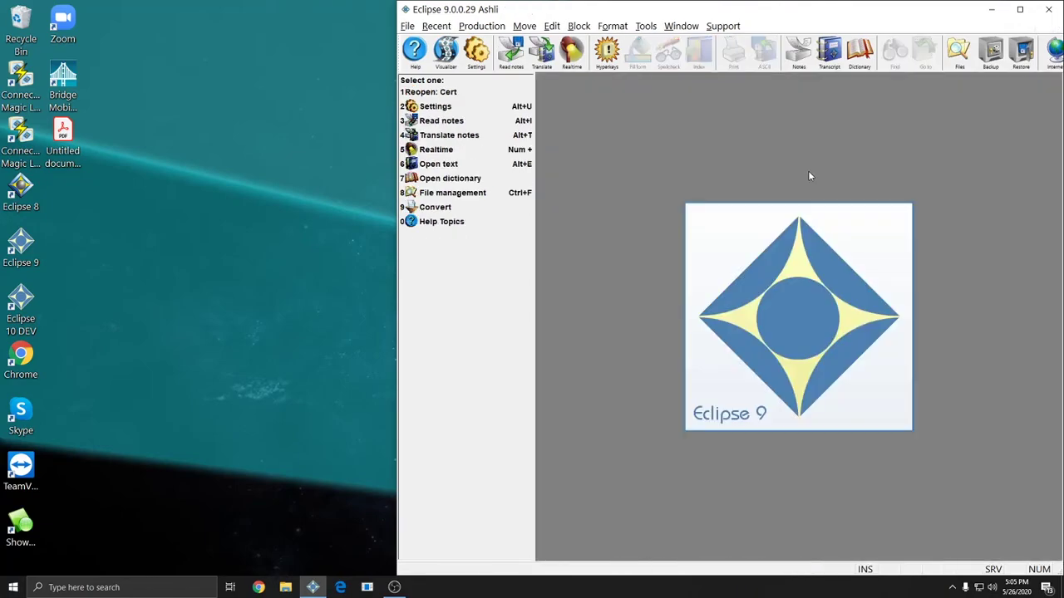
pyautogui.hotkey('alt', 'e')
pyautogui.doubleClick(701, 278)
pyautogui.hotkey('alt', 'e')
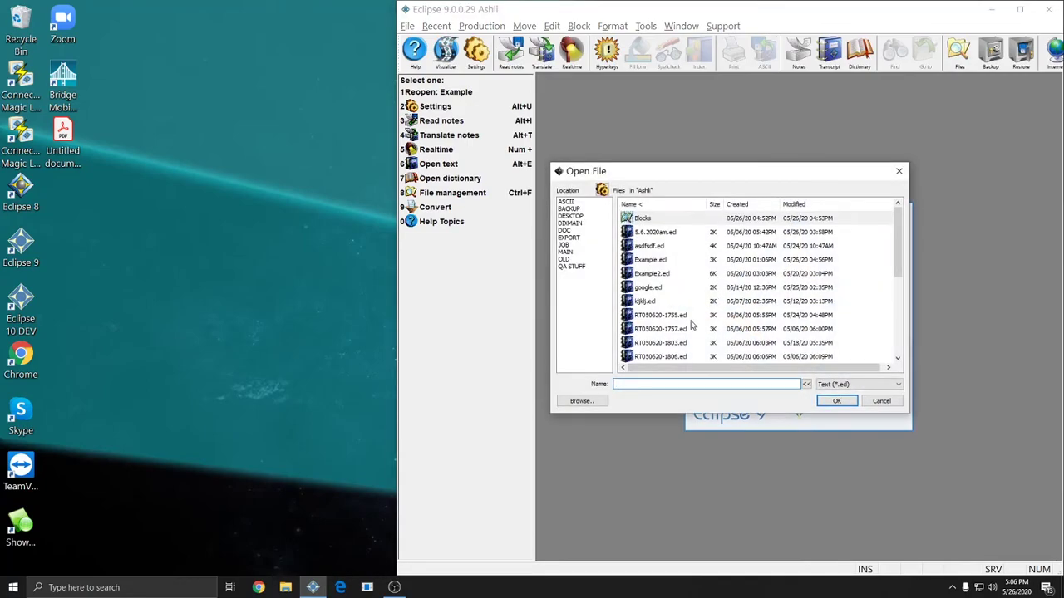
pyautogui.doubleClick(647, 288)
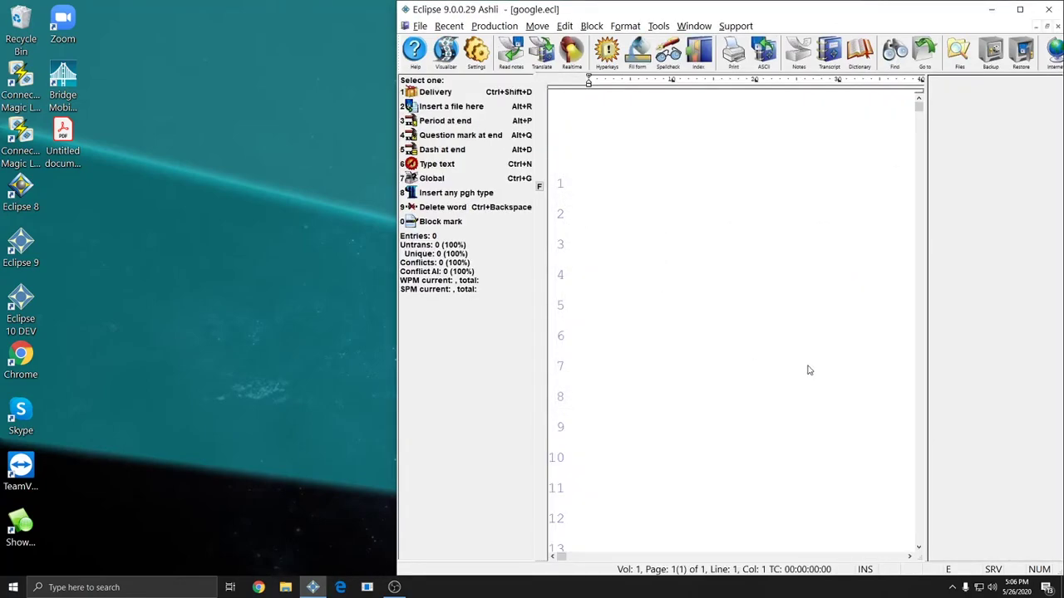
# Insert the certification page Cert.ecl from the Blocks folder into the open google.ecl transcript
pyautogui.hotkey('alt', 'e')
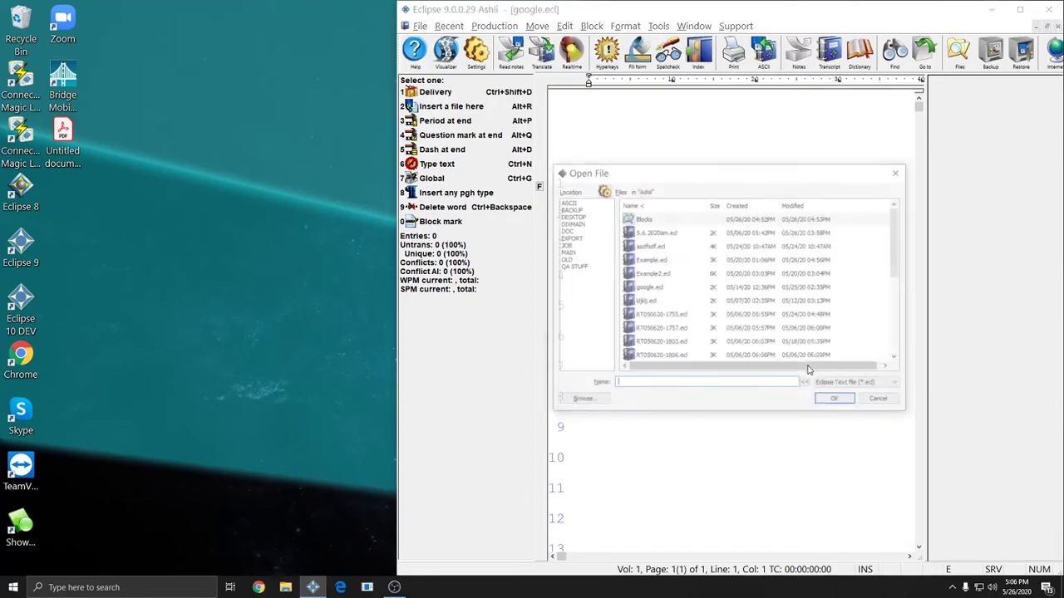
pyautogui.doubleClick(644, 218)
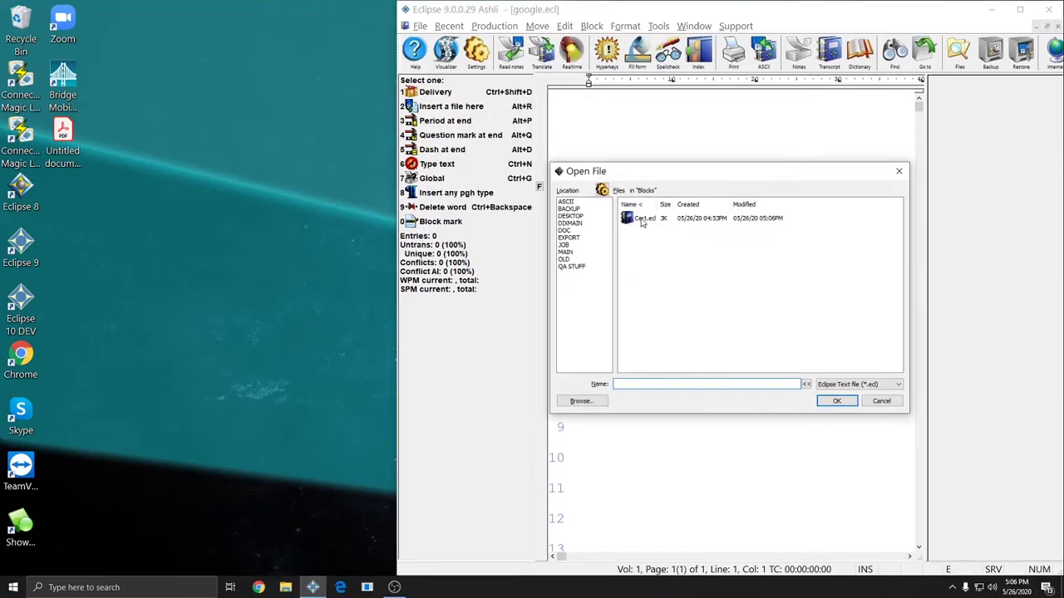
pyautogui.doubleClick(642, 221)
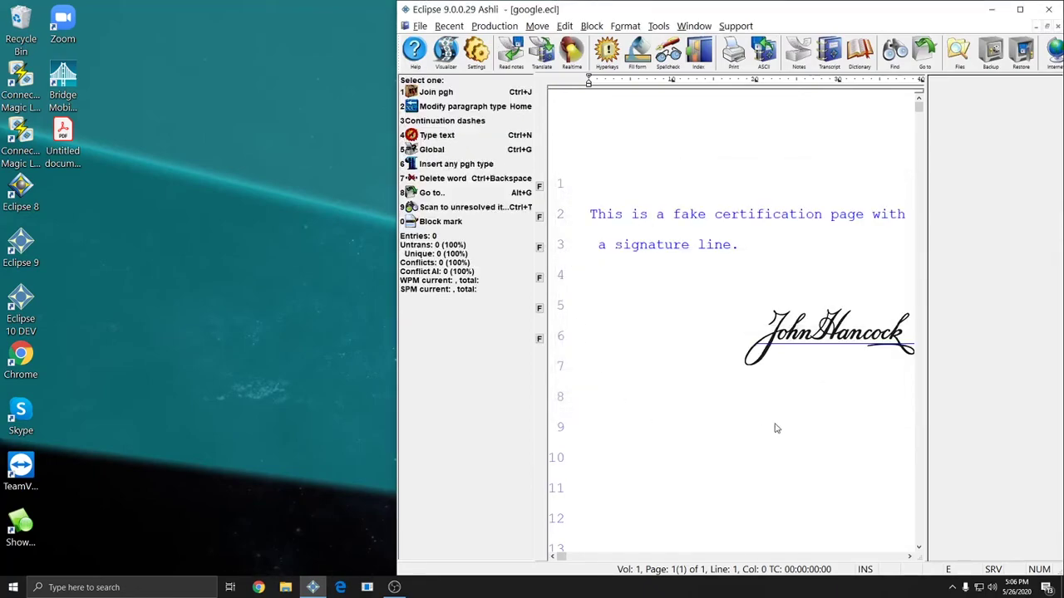
pyautogui.moveTo(577, 173); pyautogui.dragTo(848, 369)
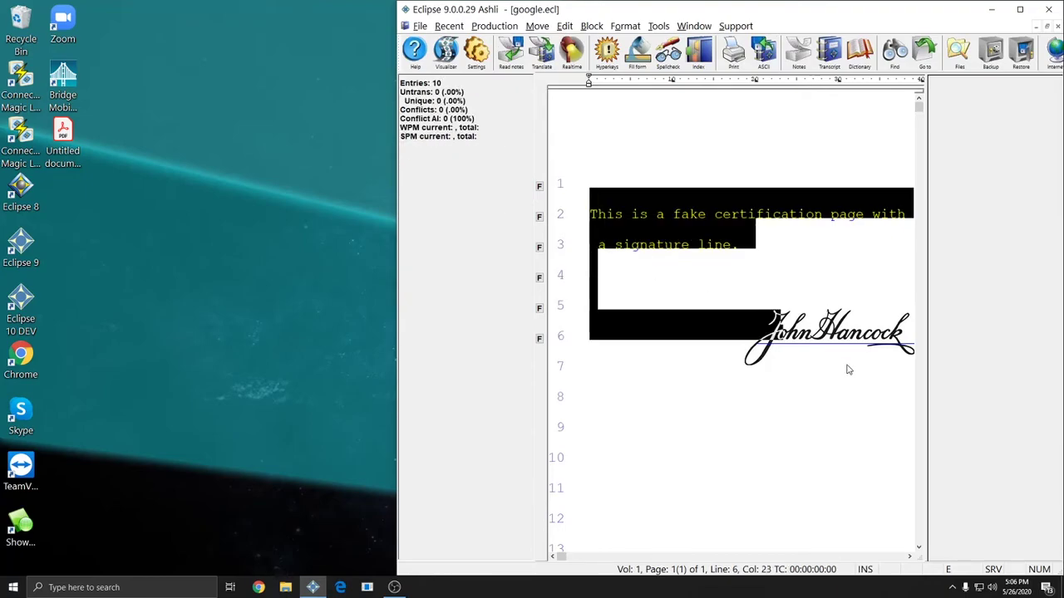
pyautogui.click(758, 325)
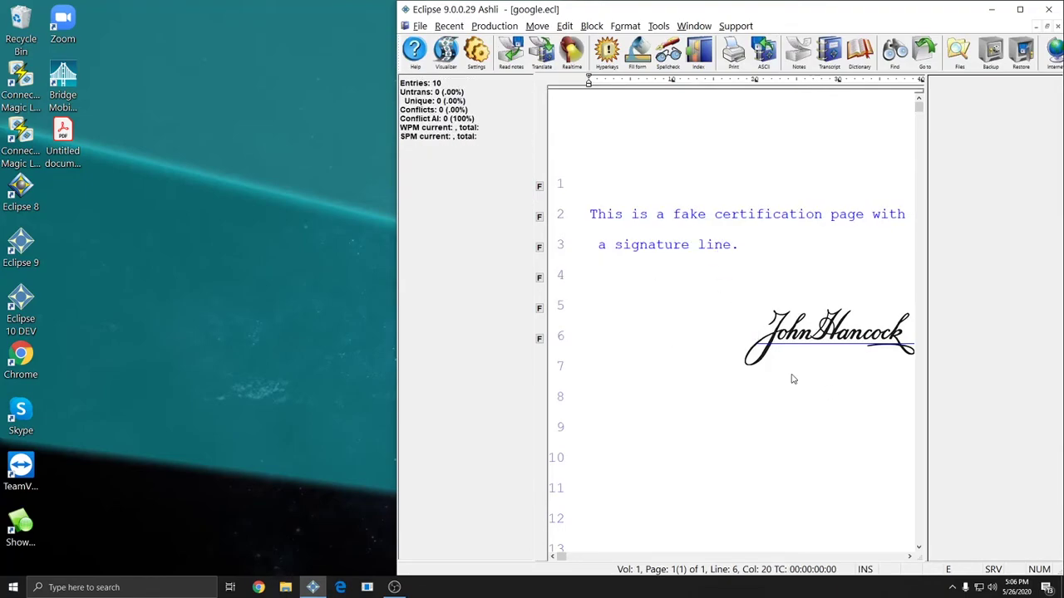
pyautogui.rightClick(702, 239)
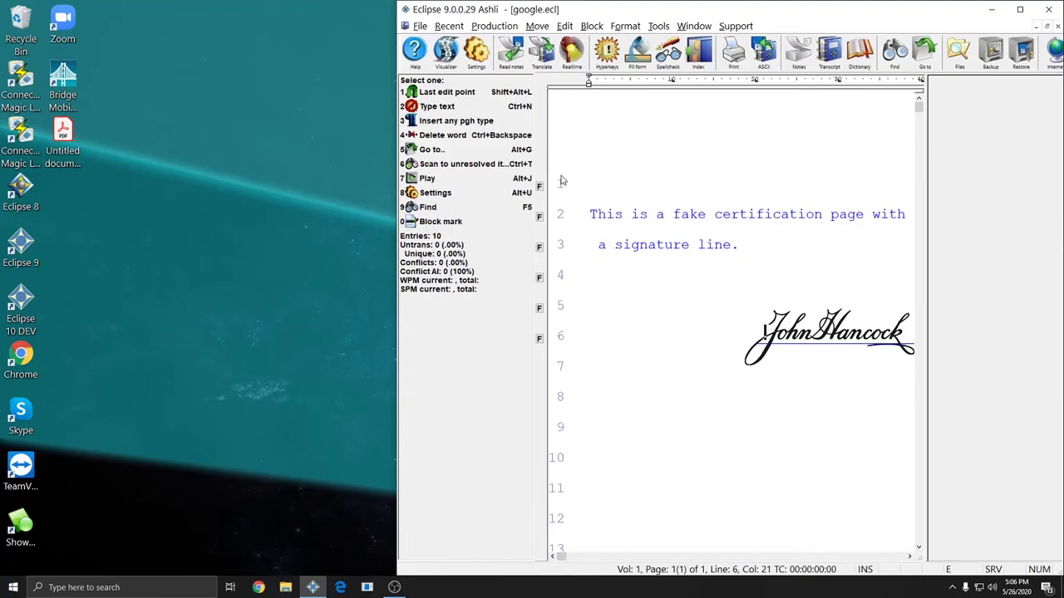
pyautogui.press('Left')
# Close the google.ecl transcript and exit Eclipse
pyautogui.hotkey('ctrl', 'F4')
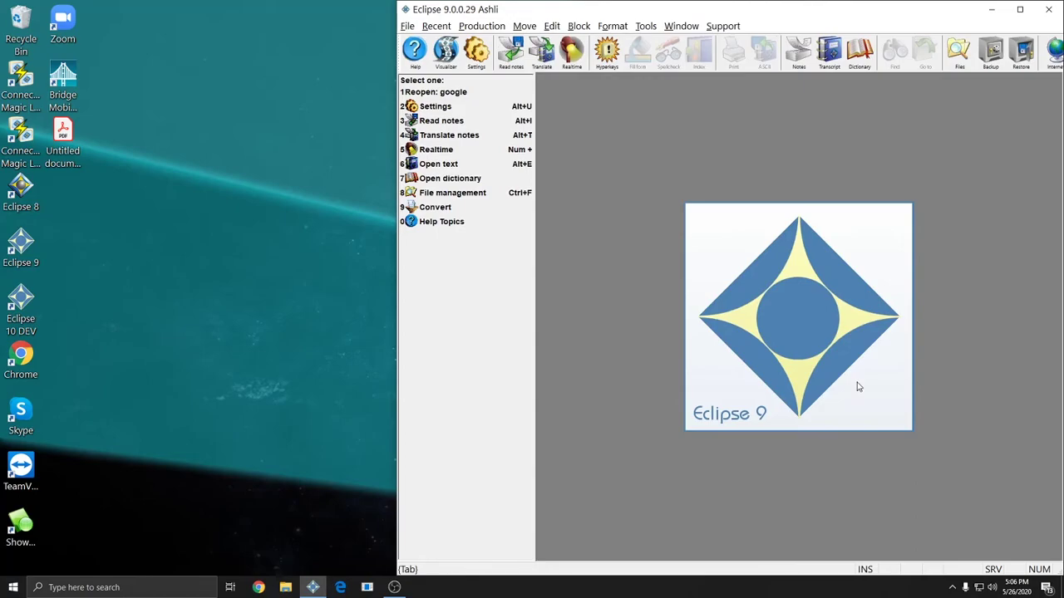
pyautogui.hotkey('alt', 'F4')
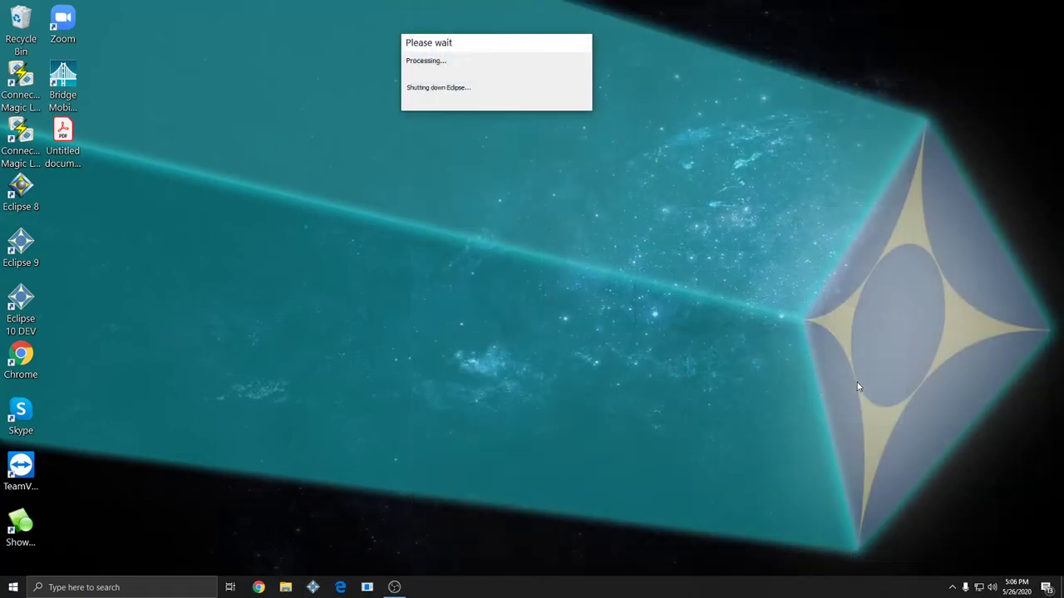